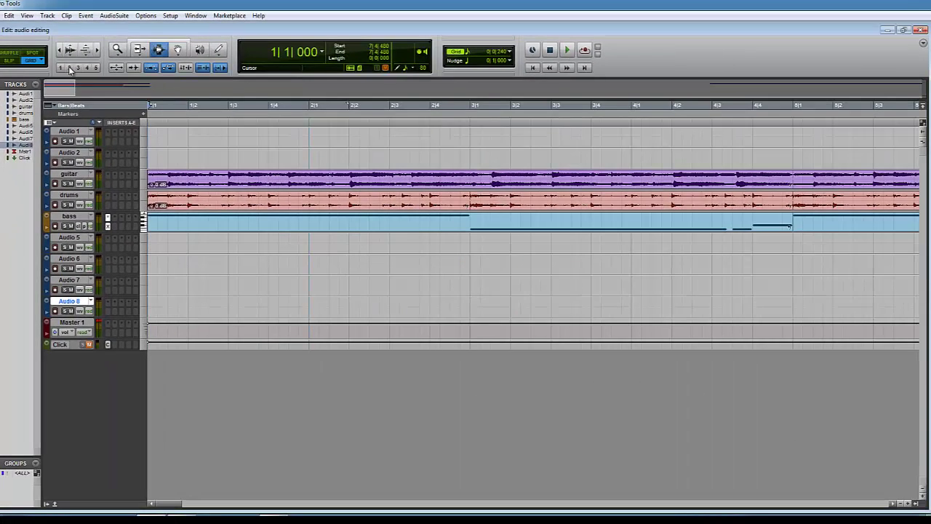
Play the full guitar, drums and bass arrangement from the start, stopping around bar 9
{"action": "left_click", "coordinate": [69, 68]}
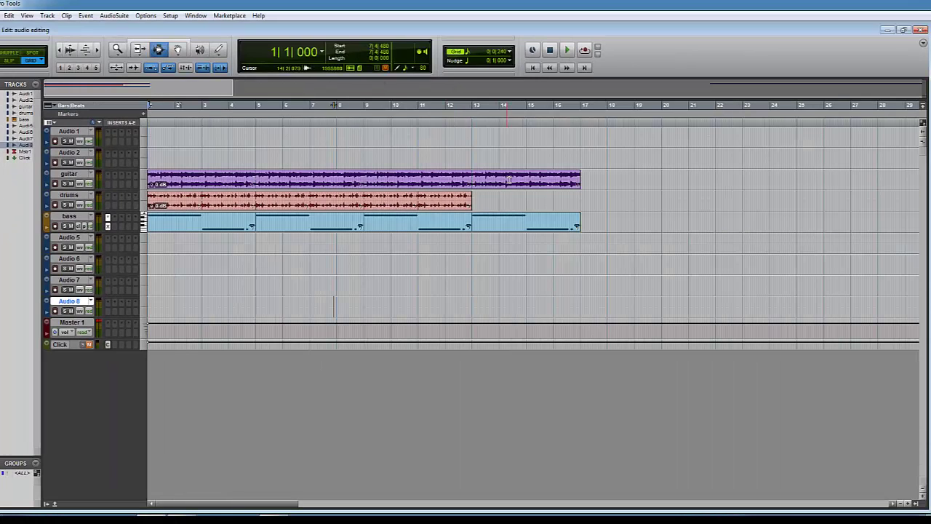
{"action": "left_click", "coordinate": [568, 50]}
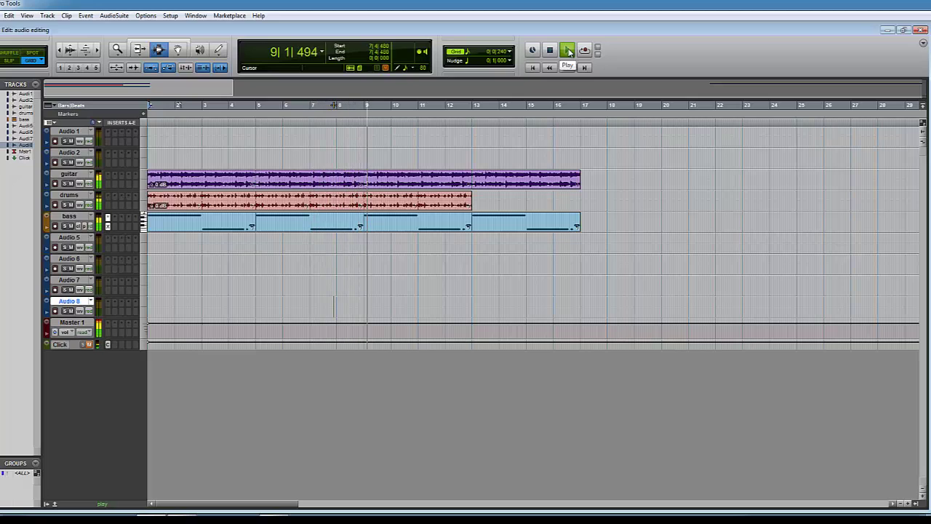
{"action": "left_click", "coordinate": [567, 50]}
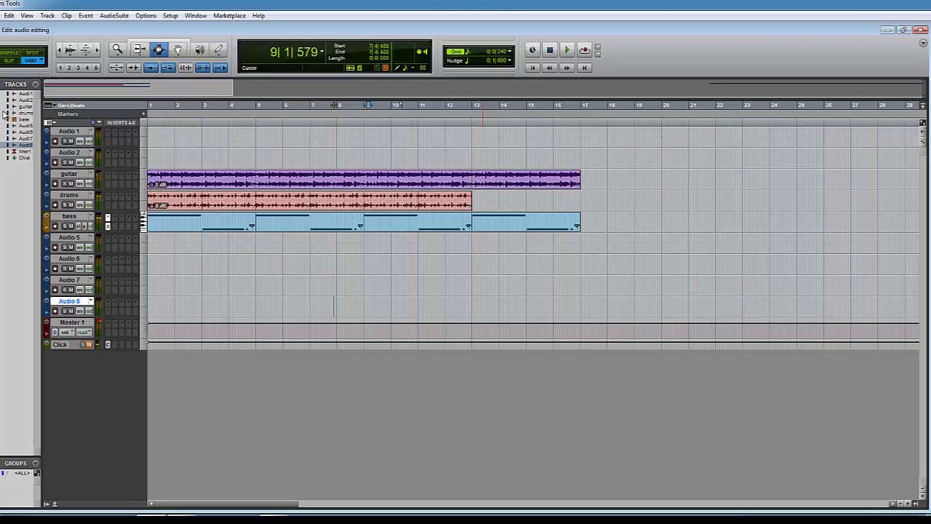
Delete the section of the drums track from 4|3 to 5|1
{"action": "left_click", "coordinate": [78, 67]}
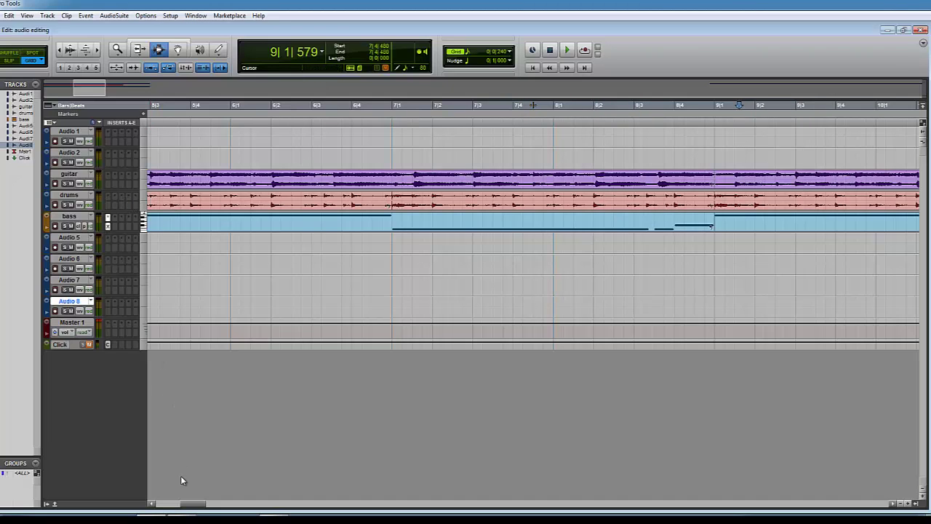
{"action": "left_click_drag", "start_coordinate": [187, 505], "coordinate": [153, 504]}
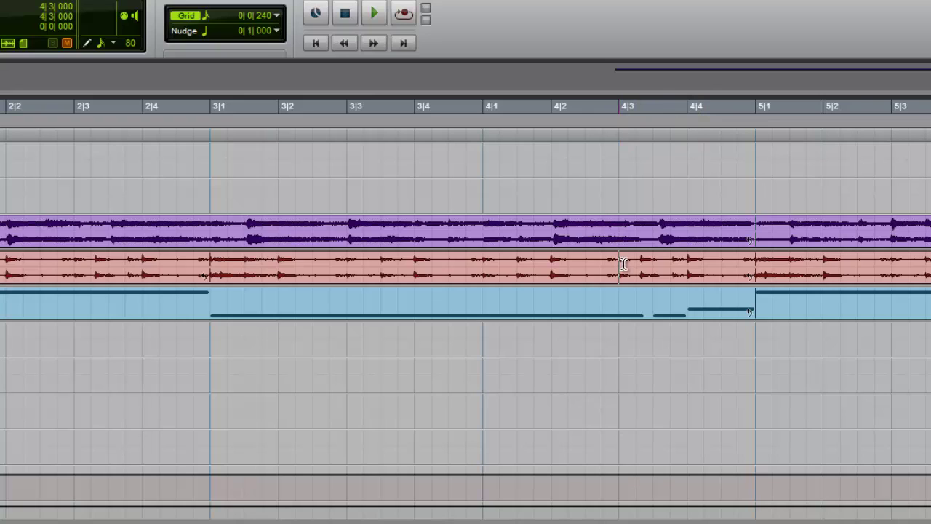
{"action": "left_click_drag", "start_coordinate": [620, 263], "coordinate": [752, 266]}
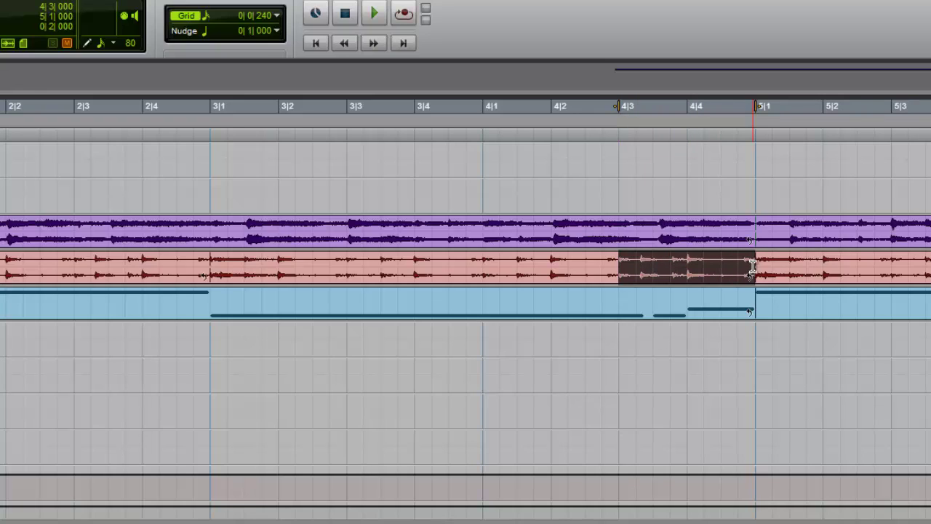
{"action": "key", "text": "Delete"}
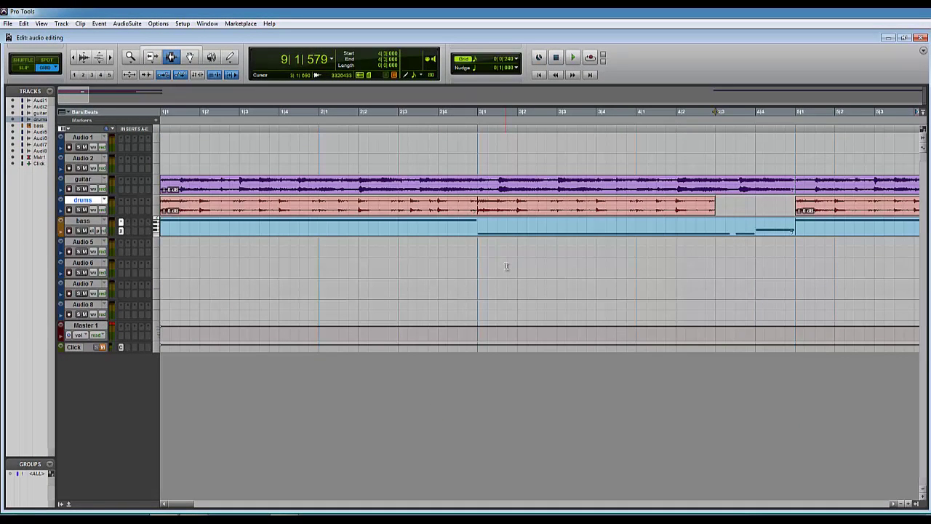
Preview the 098 Rock Drums C-Hat Fill.wav loop in the Workspace and place it on the Audio 7 track at bar 2
{"action": "key", "text": "alt+semicolon"}
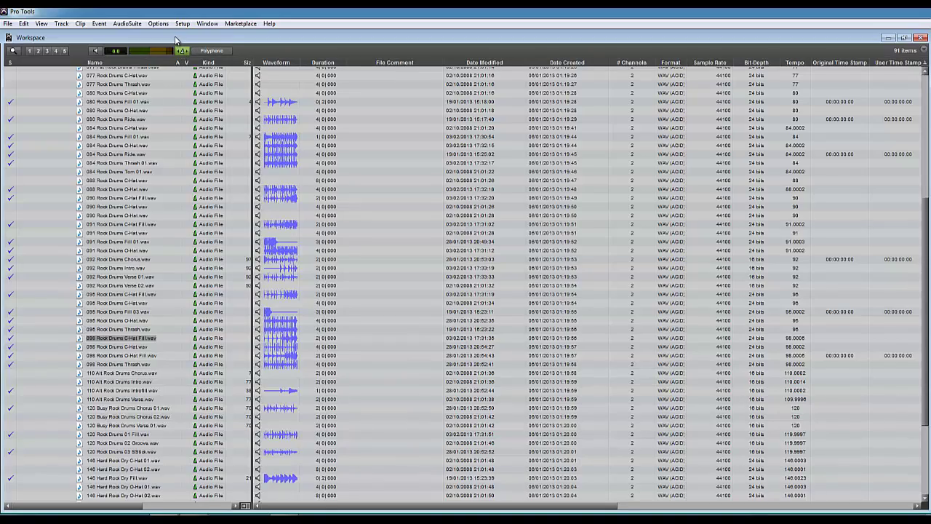
{"action": "left_click_drag", "start_coordinate": [174, 36], "coordinate": [634, 50]}
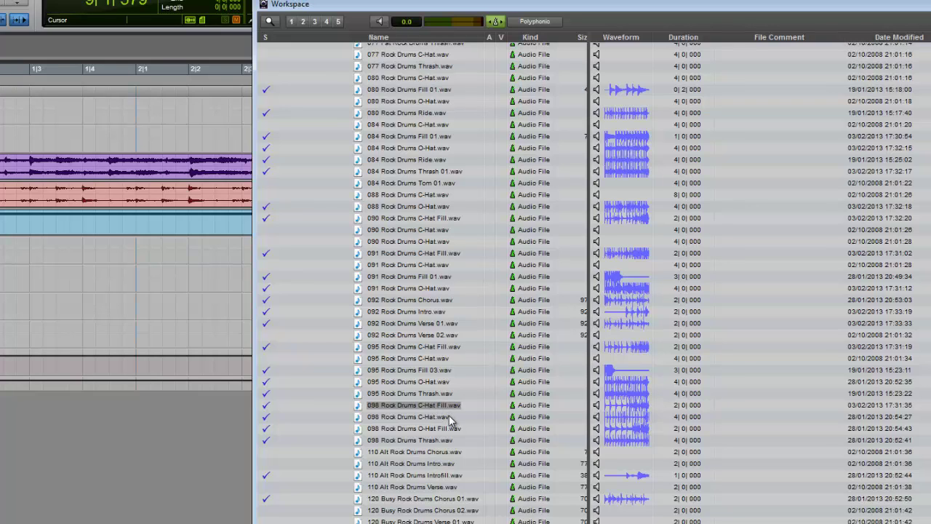
{"action": "left_click", "coordinate": [380, 22]}
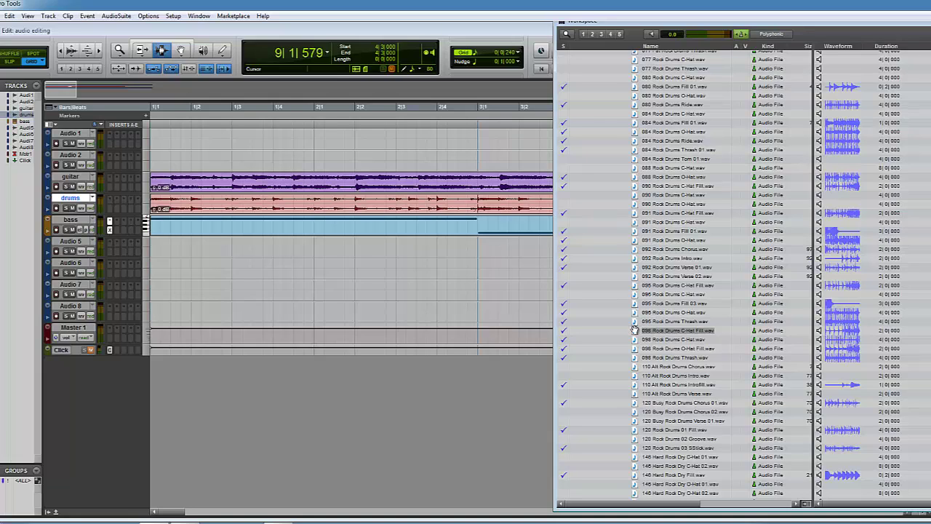
{"action": "left_click_drag", "start_coordinate": [636, 332], "coordinate": [318, 299]}
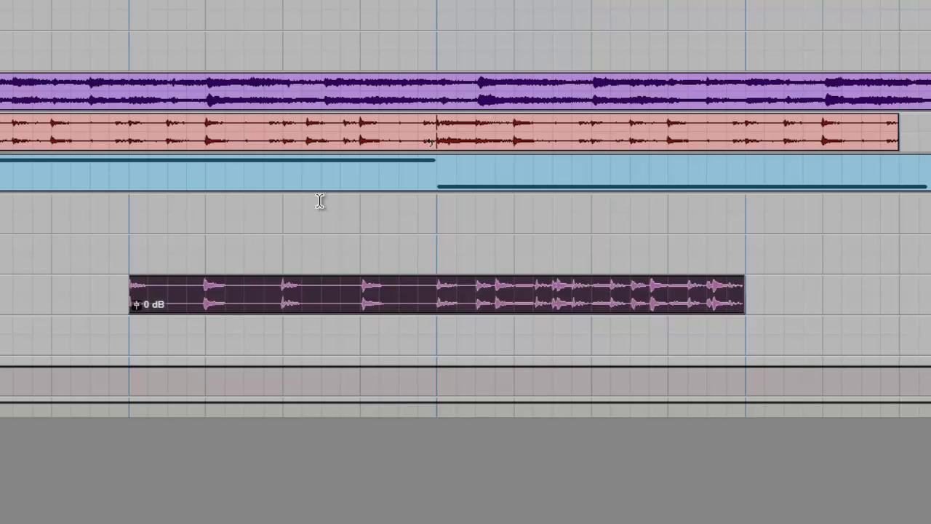
Play the fill clip on Audio 7 and highlight its second bar, from 3|1 to 4|1
{"action": "key", "text": "space"}
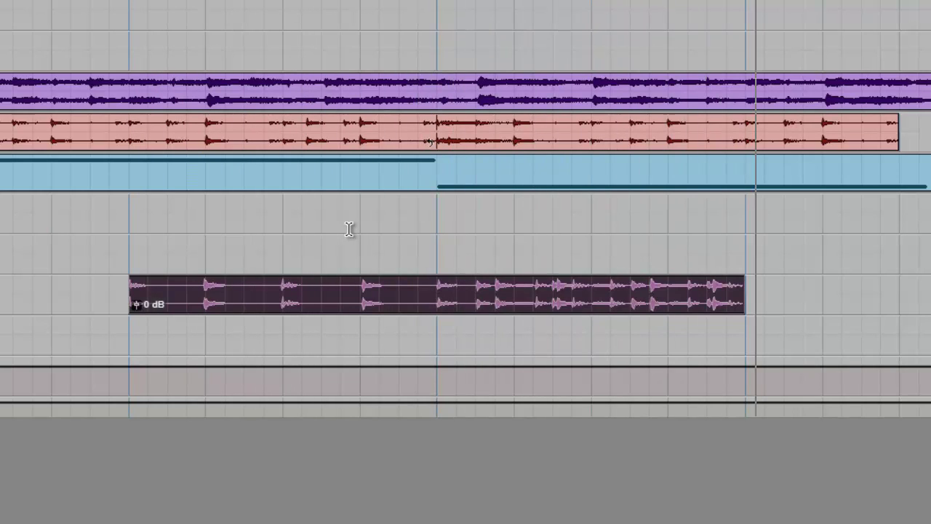
{"action": "key", "text": "space"}
{"action": "left_click", "coordinate": [839, 313]}
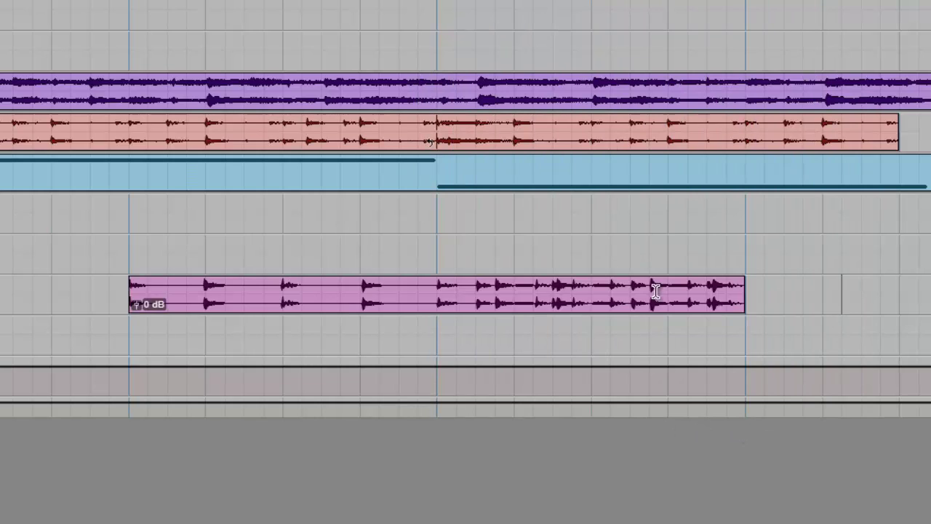
{"action": "left_click_drag", "start_coordinate": [438, 300], "coordinate": [739, 279]}
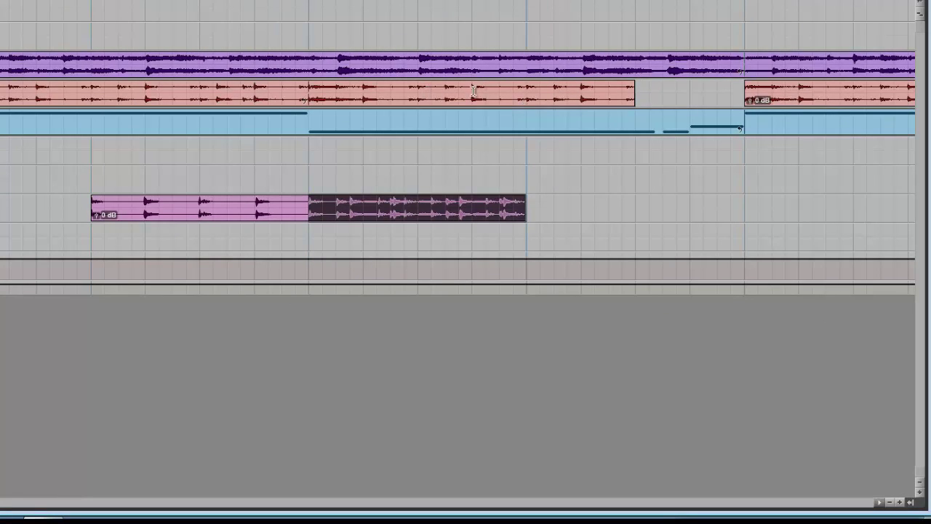
Delete the remaining drums from 4|1 to 4|3 and play back the session
{"action": "left_click_drag", "start_coordinate": [529, 92], "coordinate": [634, 89]}
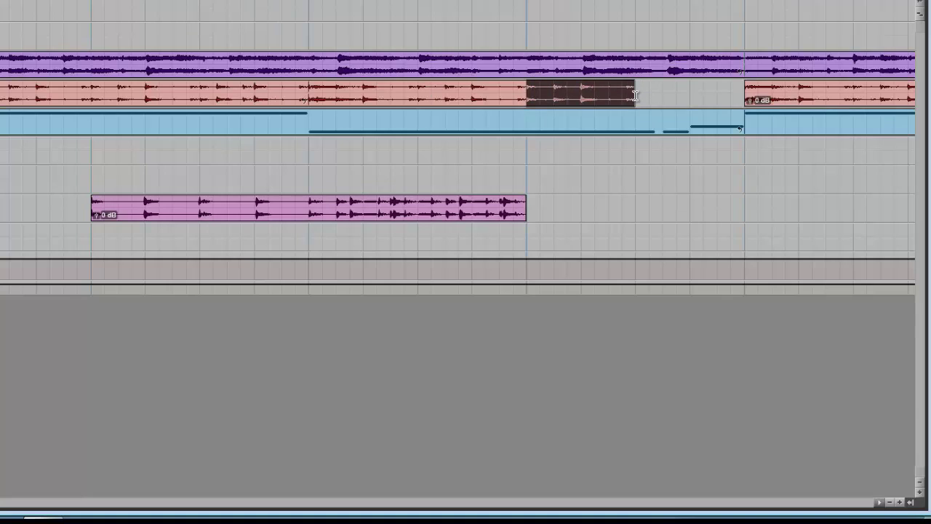
{"action": "key", "text": "Delete"}
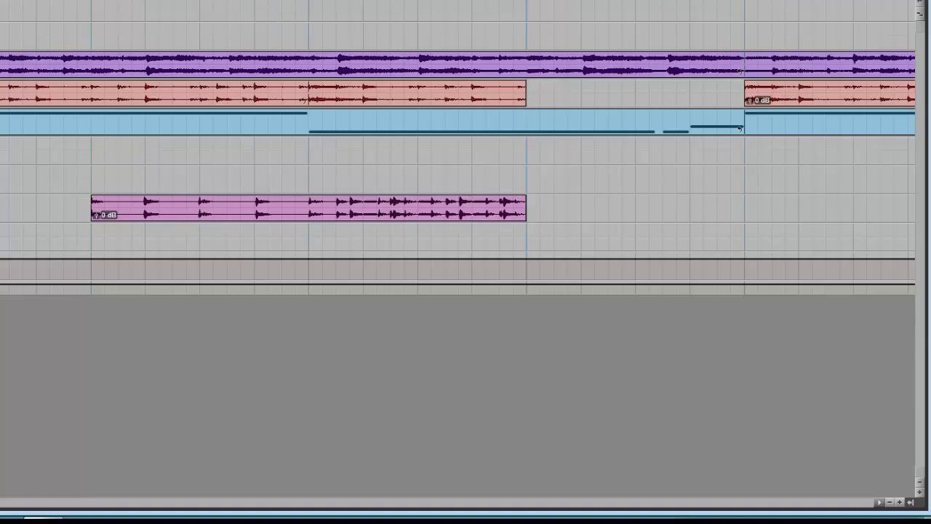
{"action": "key", "text": "space"}
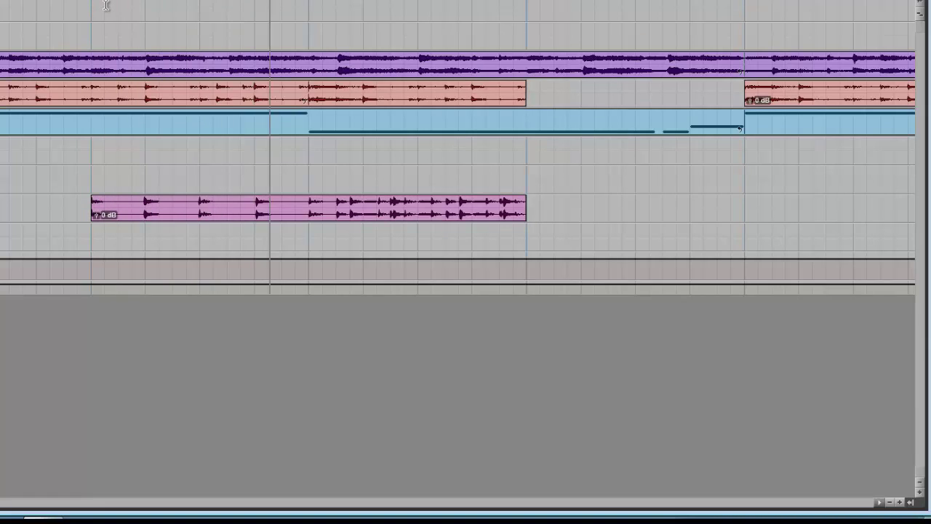
{"action": "key", "text": "space"}
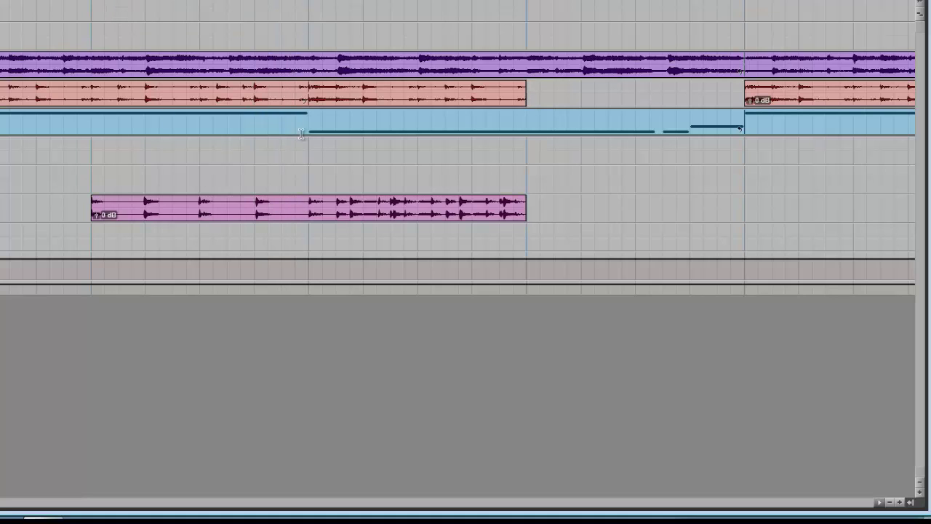
{"action": "key", "text": "space"}
Try deleting the first bar of the fill clip on Audio 7, and undo the deletion
{"action": "left_click_drag", "start_coordinate": [305, 206], "coordinate": [84, 206]}
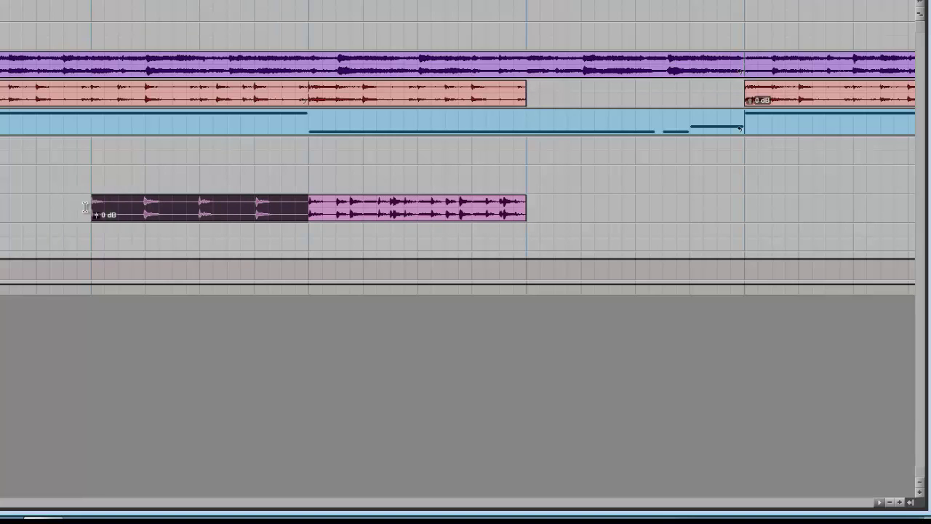
{"action": "key", "text": "Delete"}
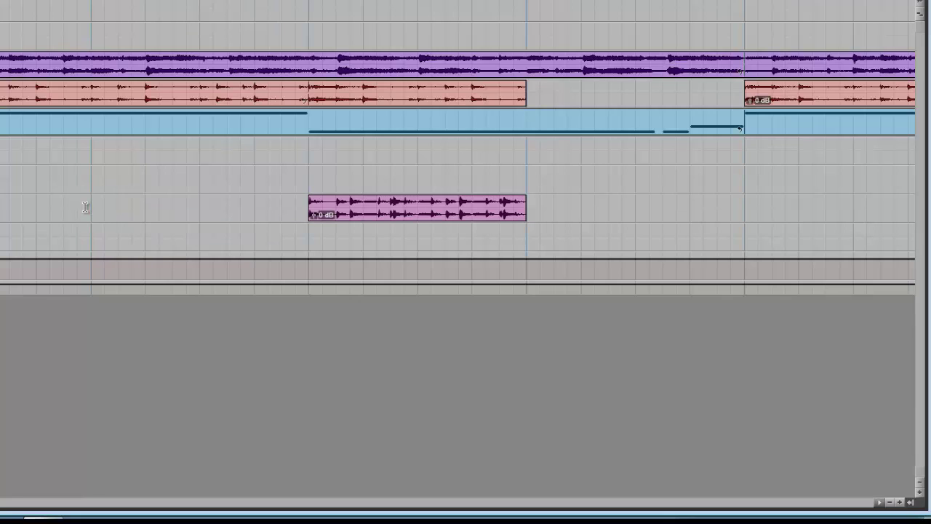
{"action": "key", "text": "ctrl+z"}
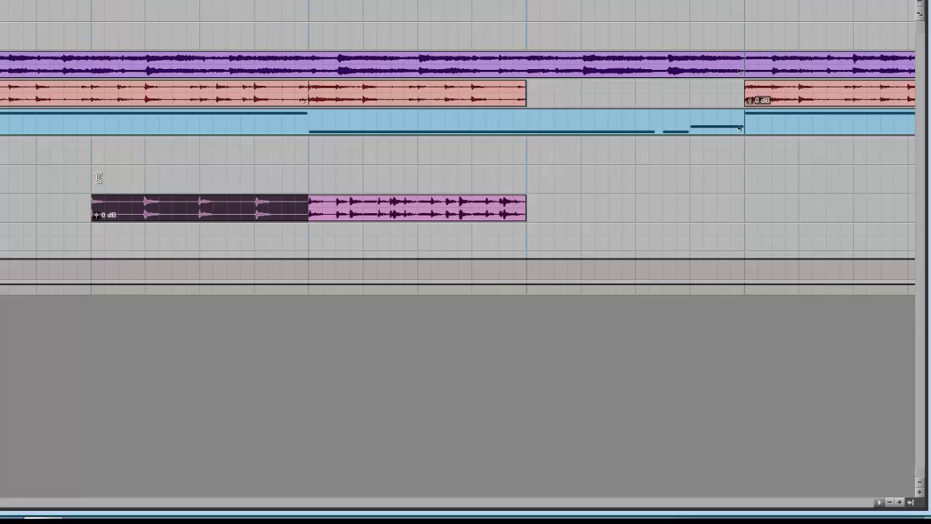
{"action": "left_click", "coordinate": [204, 159]}
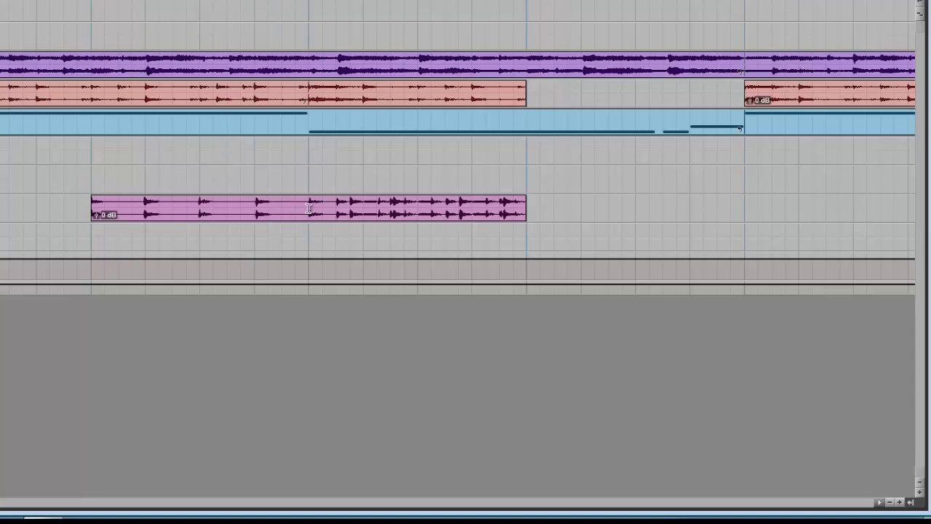
Cut the second bar of the fill clip, from 3|1 to 4|1, and paste it into the drums track at 4|1
{"action": "left_click_drag", "start_coordinate": [308, 208], "coordinate": [526, 204]}
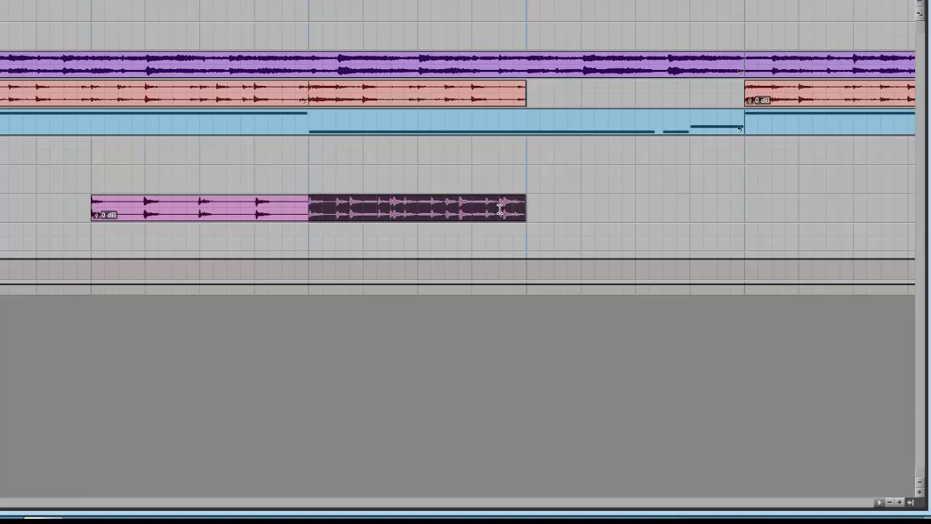
{"action": "right_click", "coordinate": [503, 206]}
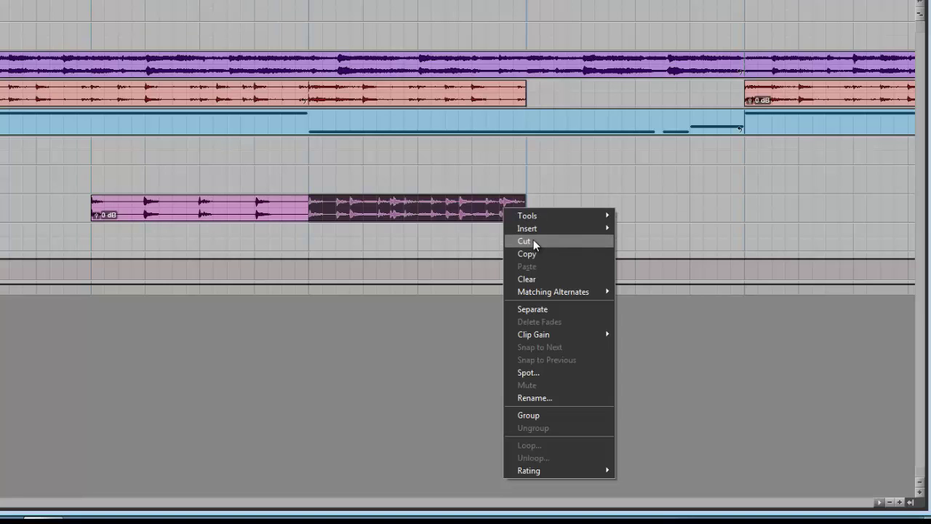
{"action": "left_click", "coordinate": [525, 241]}
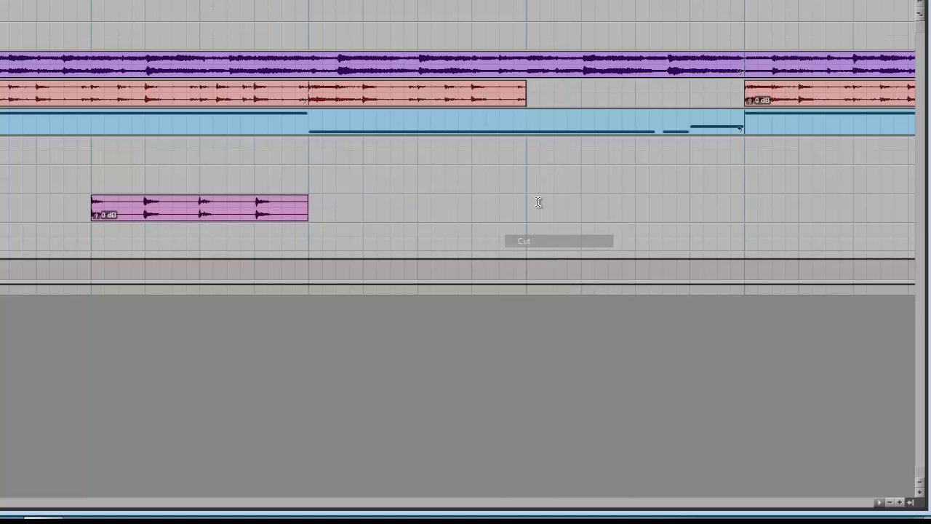
{"action": "right_click", "coordinate": [527, 100]}
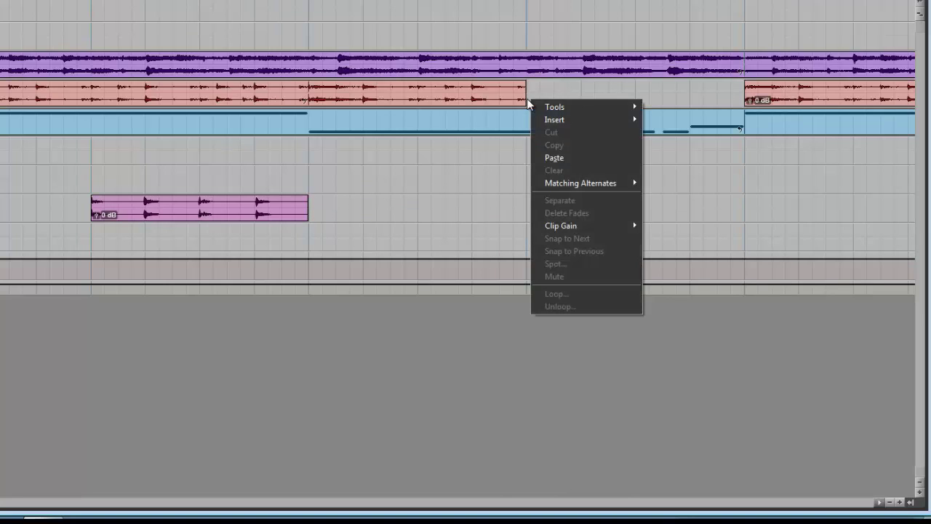
{"action": "left_click", "coordinate": [562, 159]}
Delete the leftover first bar of the fill clip from the Audio 7 track
{"action": "left_click", "coordinate": [583, 215]}
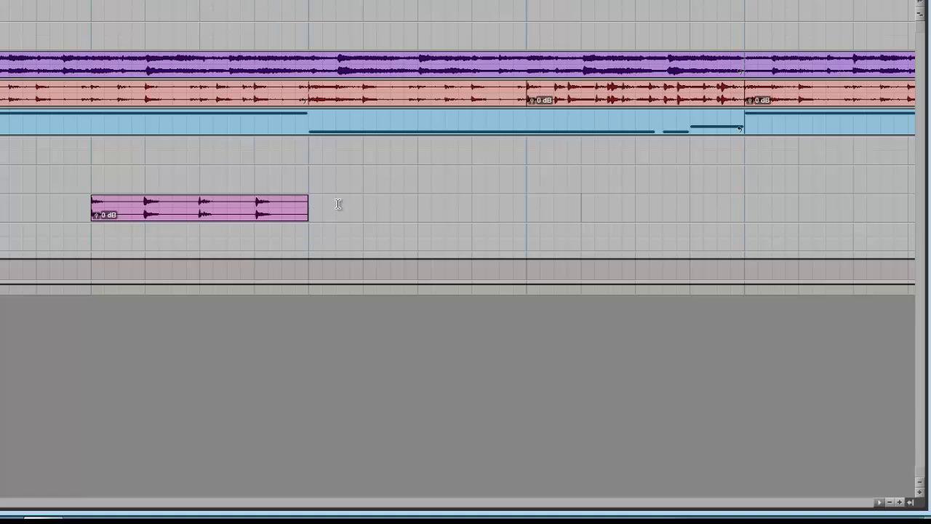
{"action": "left_click_drag", "start_coordinate": [336, 204], "coordinate": [54, 210]}
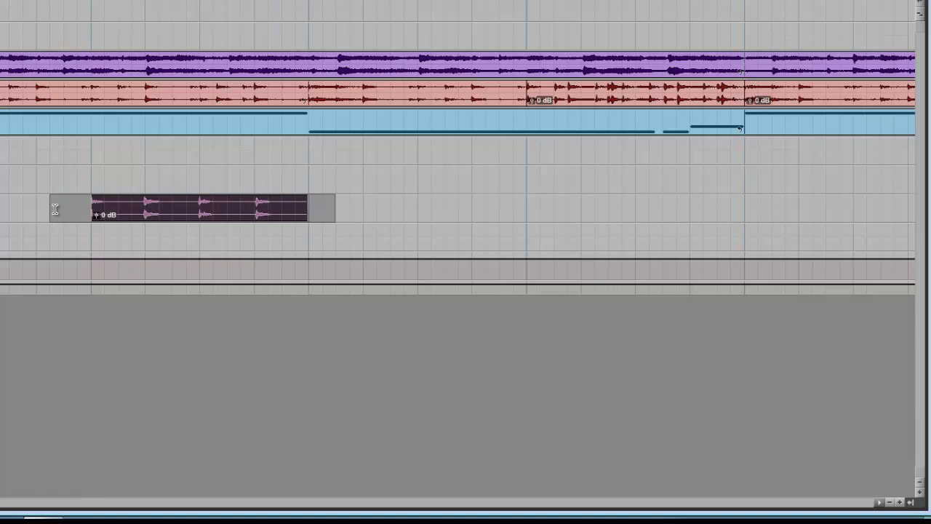
{"action": "key", "text": "Delete"}
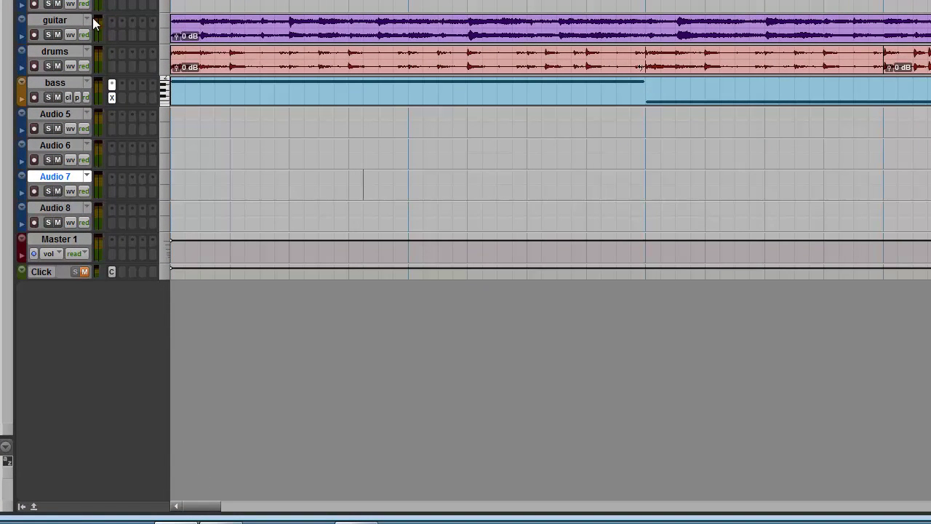
Solo the drums track and play it from the start through the new fill in bar 4
{"action": "left_click", "coordinate": [49, 66]}
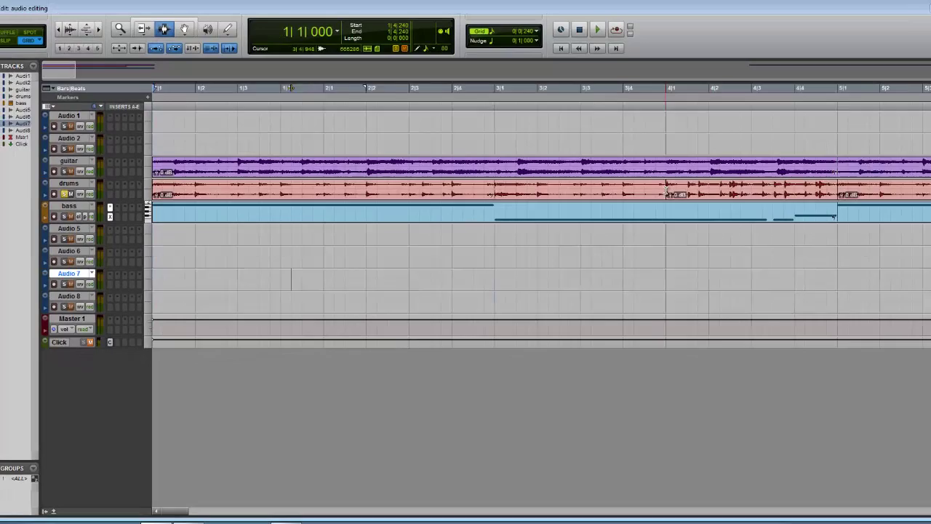
{"action": "left_click_drag", "start_coordinate": [667, 192], "coordinate": [836, 192]}
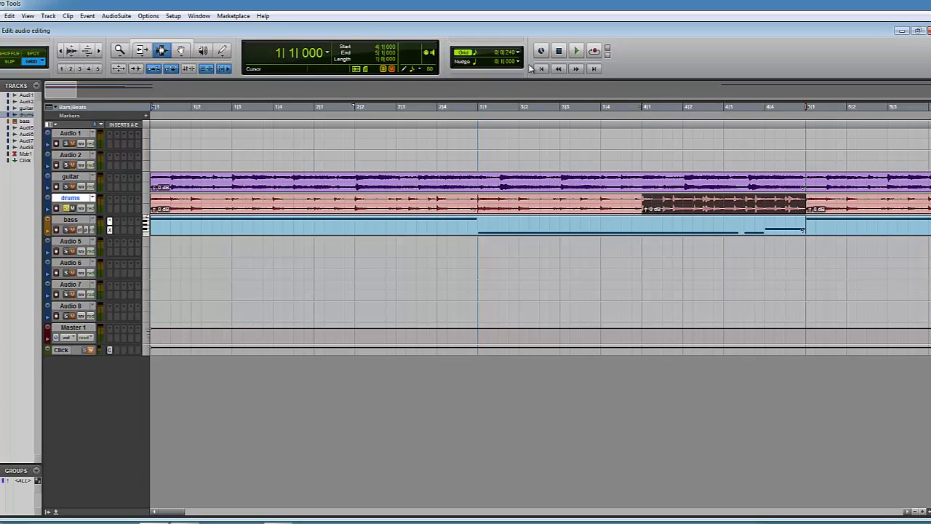
{"action": "left_click", "coordinate": [632, 152]}
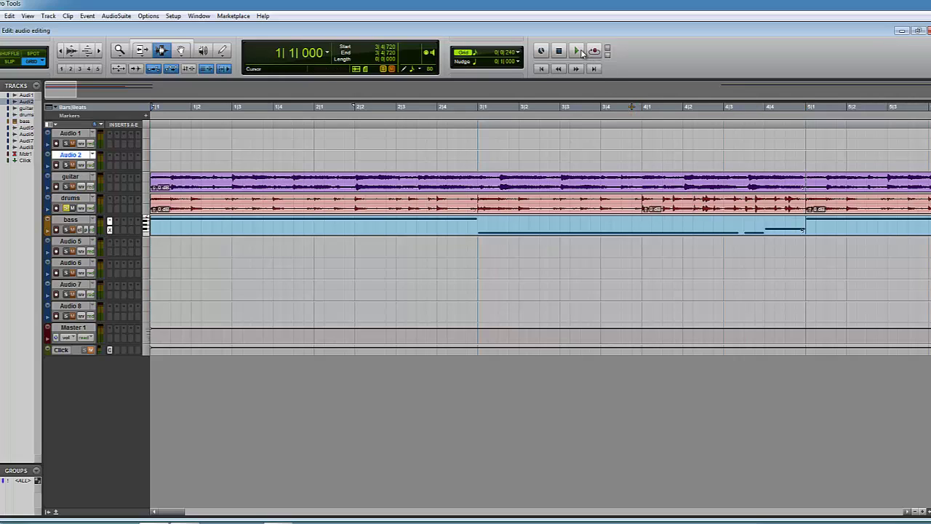
{"action": "left_click", "coordinate": [577, 51]}
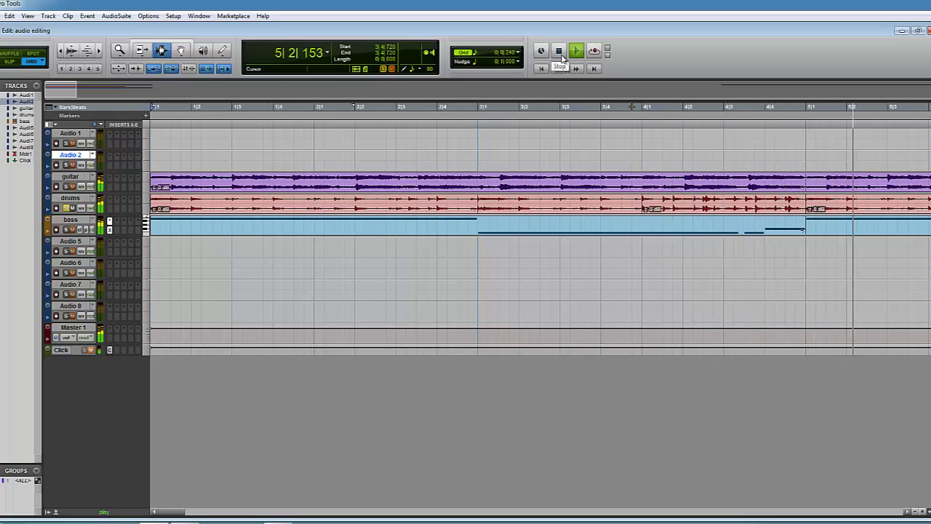
{"action": "left_click", "coordinate": [560, 54]}
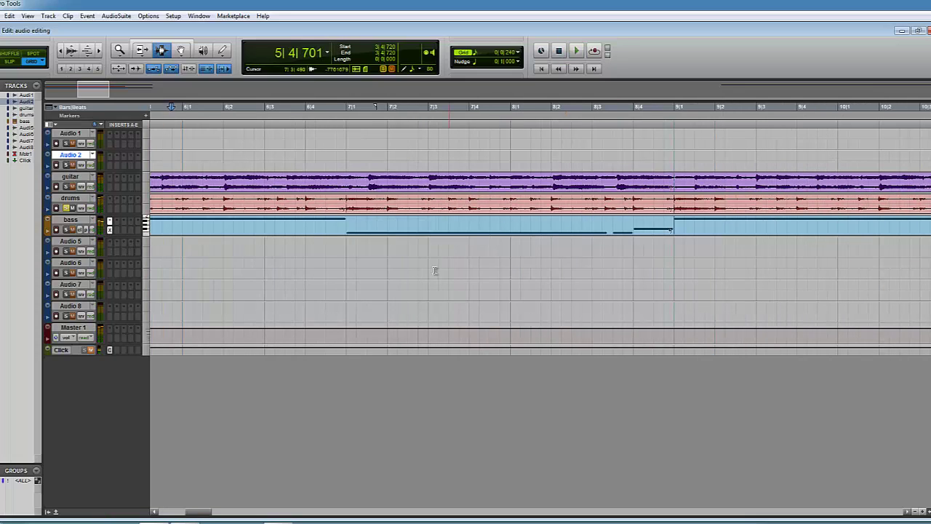
Unsolo the drums and play all tracks from the start through bar 5 to hear the fill in context
{"action": "left_click_drag", "start_coordinate": [230, 518], "coordinate": [191, 517]}
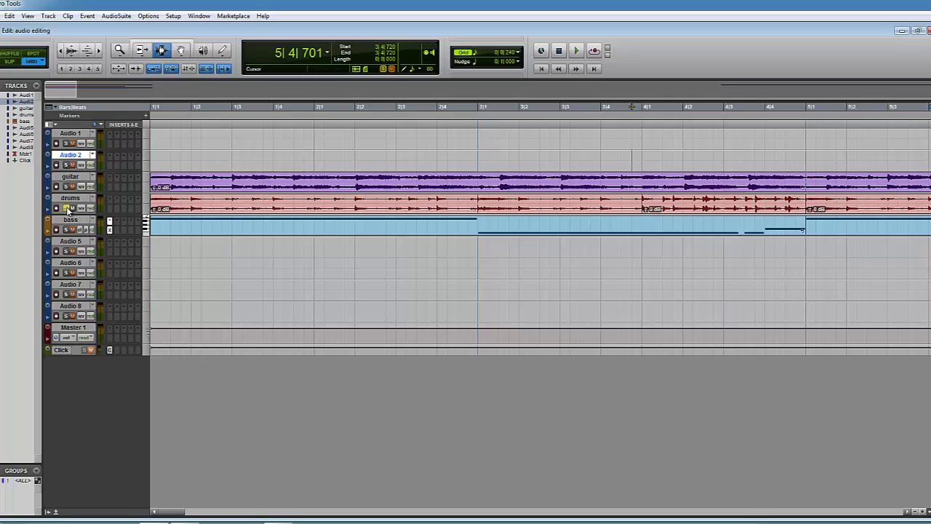
{"action": "left_click", "coordinate": [541, 69]}
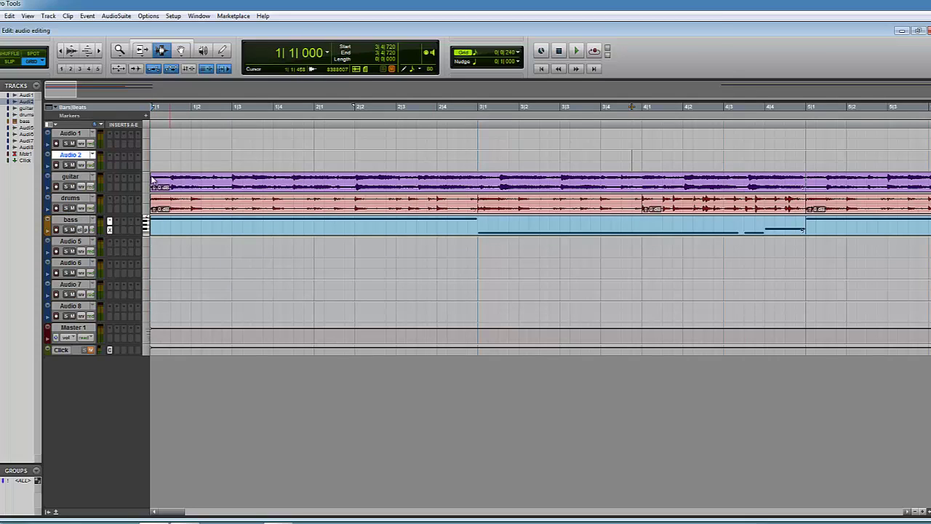
{"action": "left_click", "coordinate": [576, 51]}
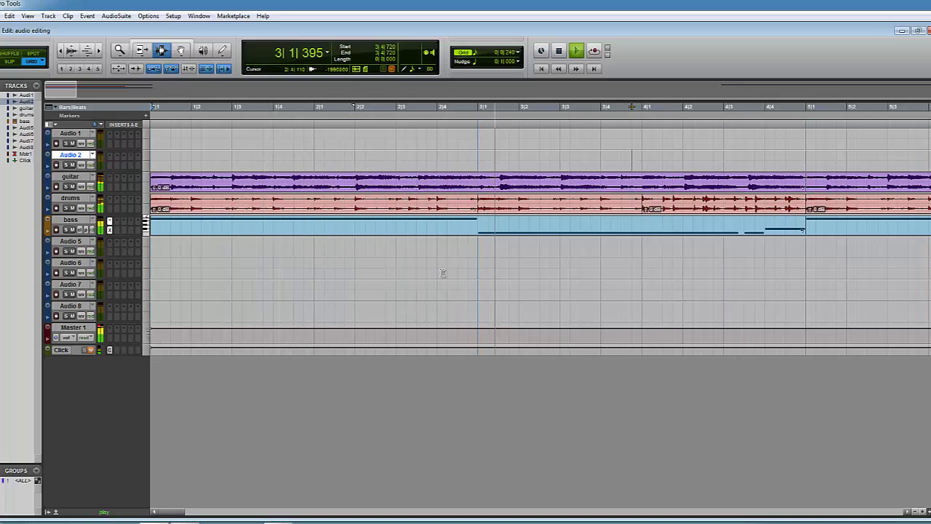
{"action": "left_click", "coordinate": [559, 51]}
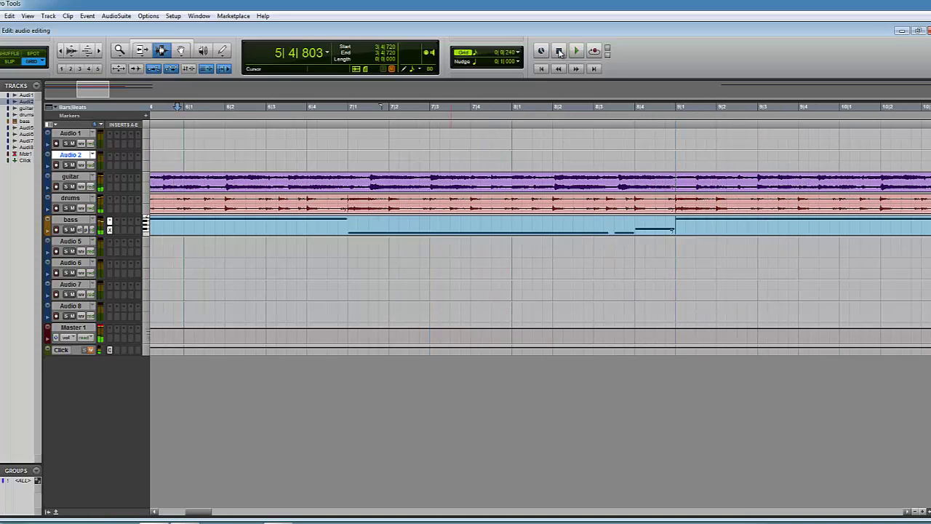